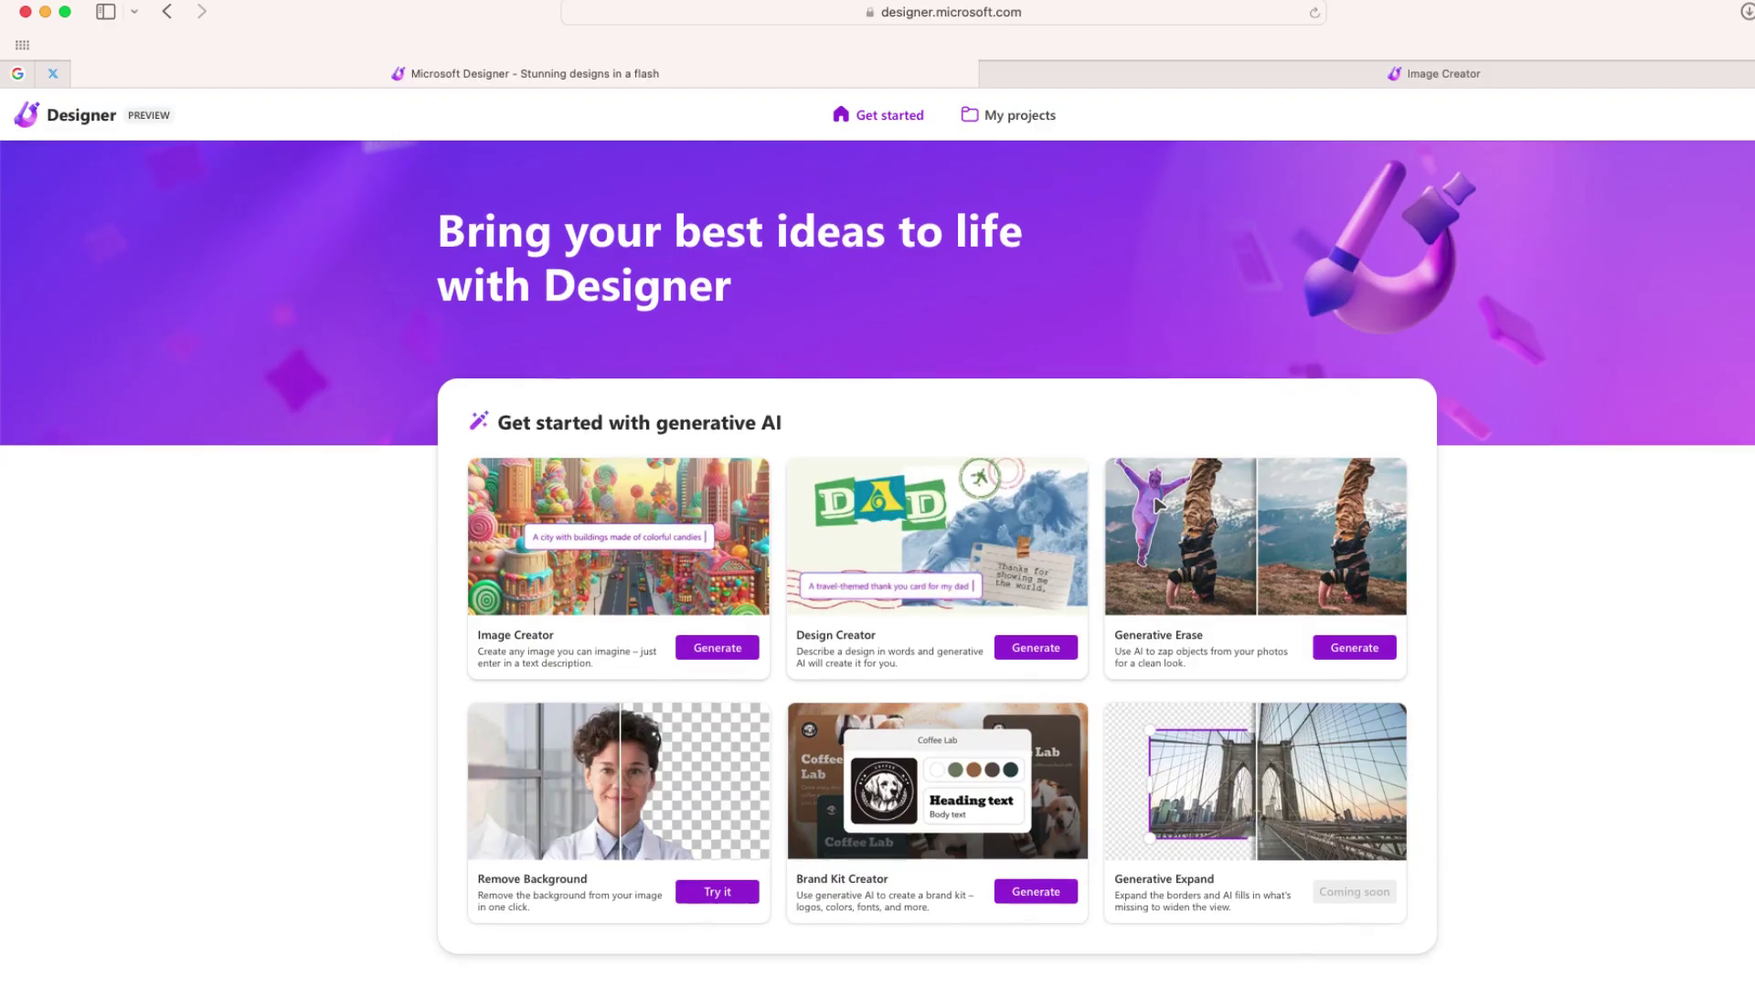
- Scroll the Designer home page down and back up to browse the prompt cards
scroll(1159, 454, down, 1)
scroll(877, 563, up, 2)
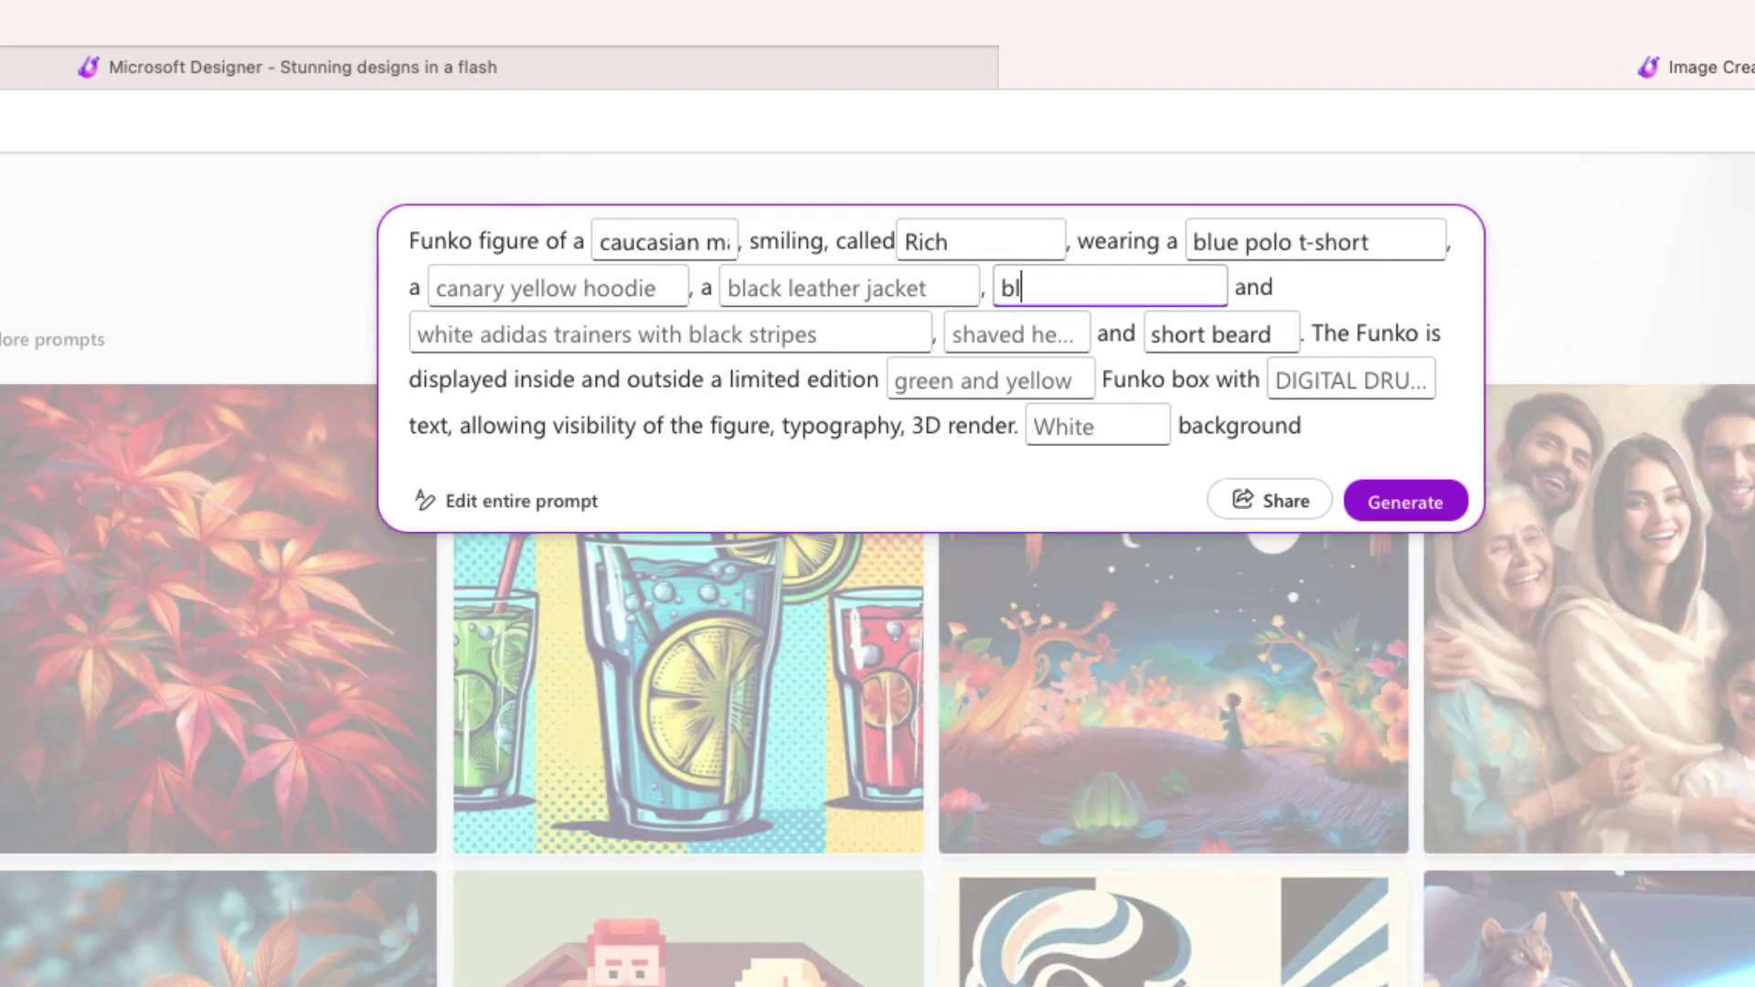
- Fill the blanks with blue jeans, white Adidas sneakers, short curly hair with a fade, and blue and gray
text(ue jeans)
key(Tab)
text(white Adidas sneakers)
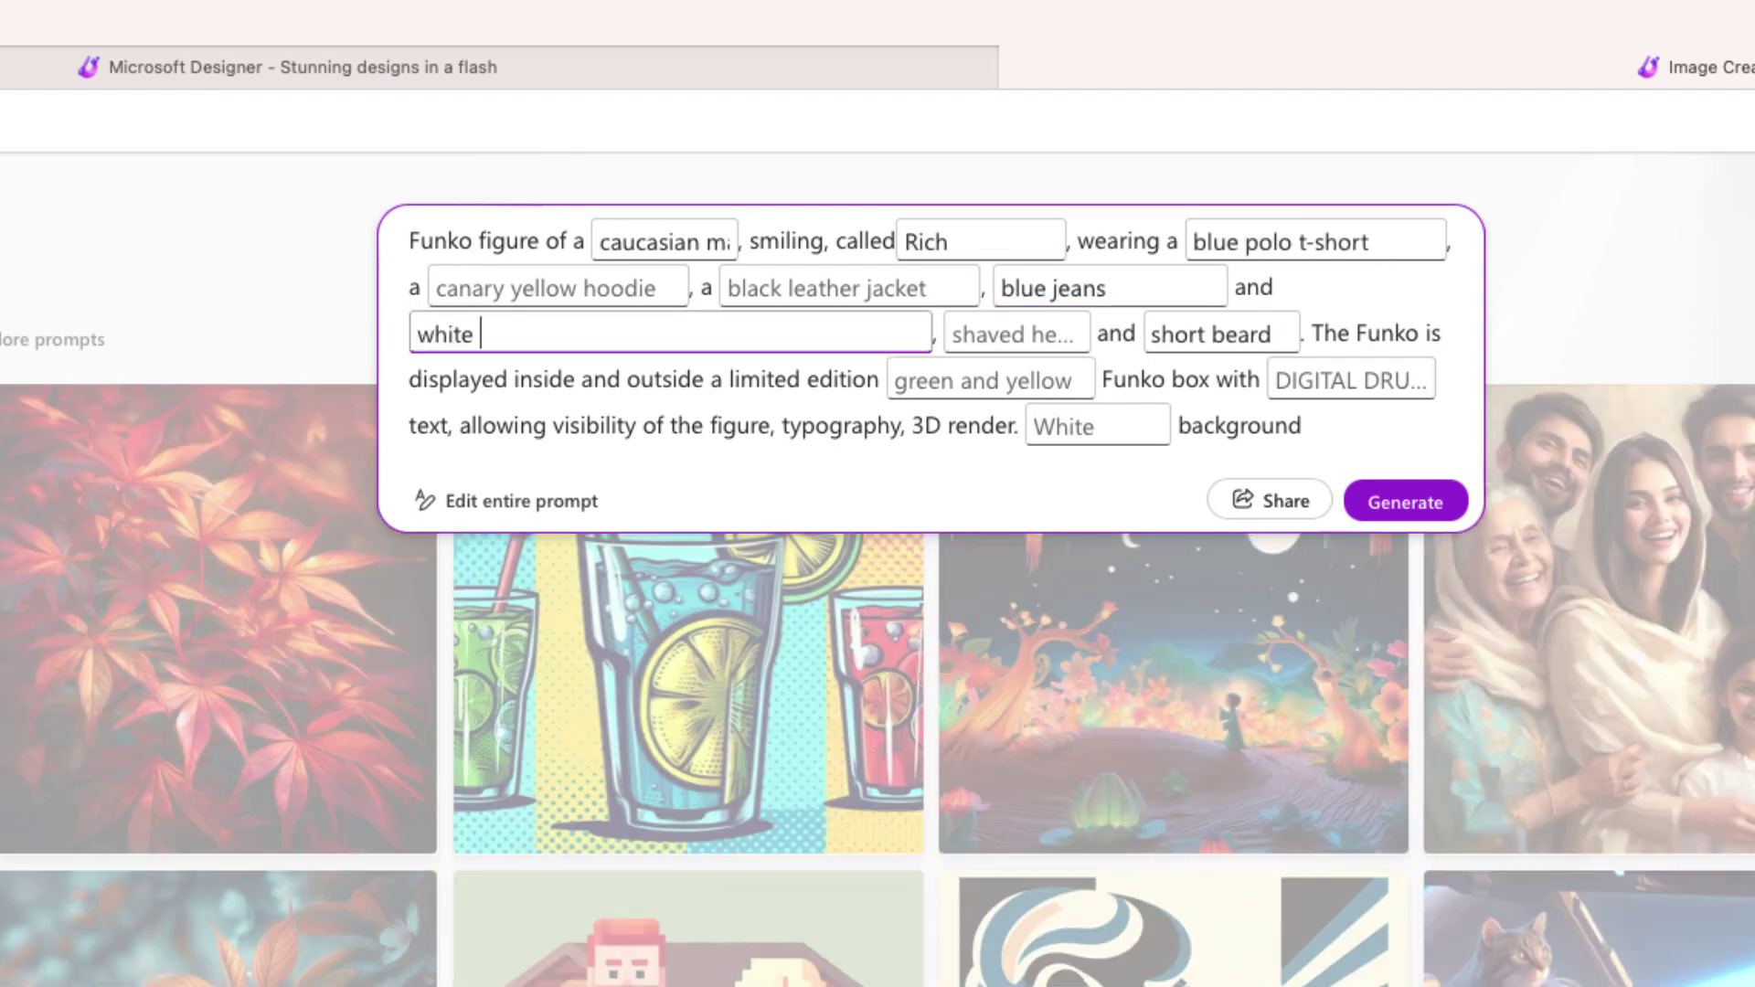
key(Tab)
text(short curly hair, with a fade)
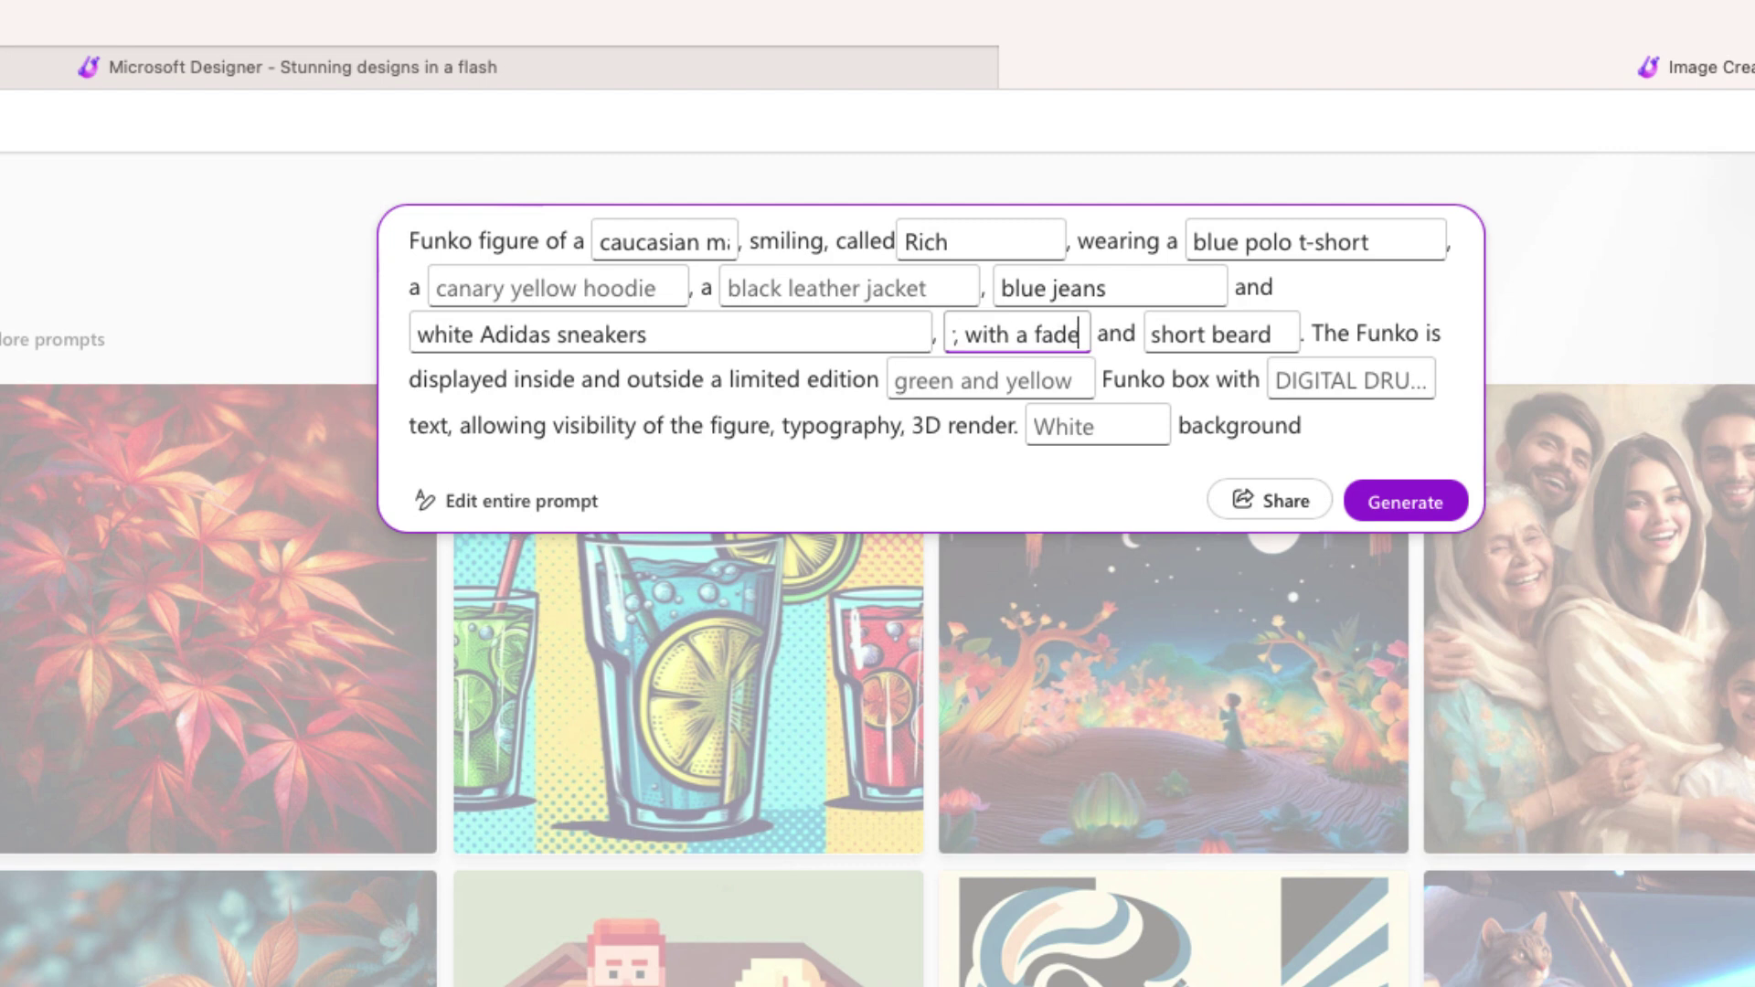
key(Tab)
text(blue and gray)
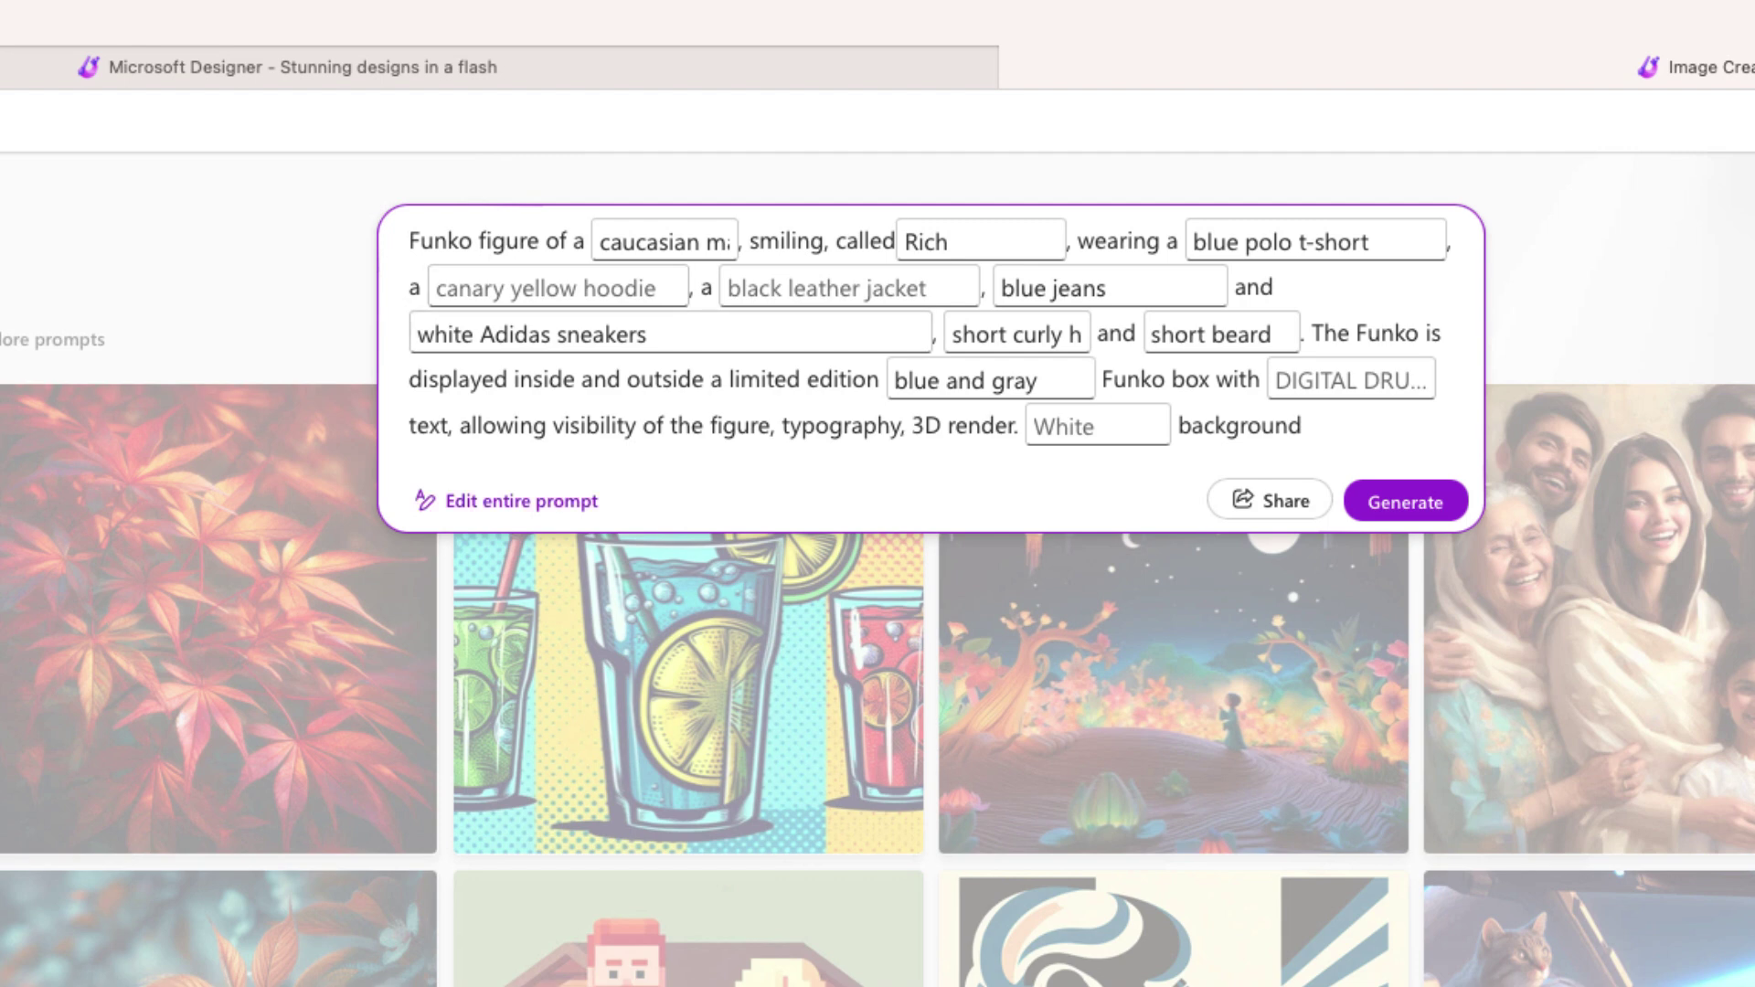
- Make the whole prompt editable and delete the hoodie and jacket phrases with their trailing comma
click(521, 501)
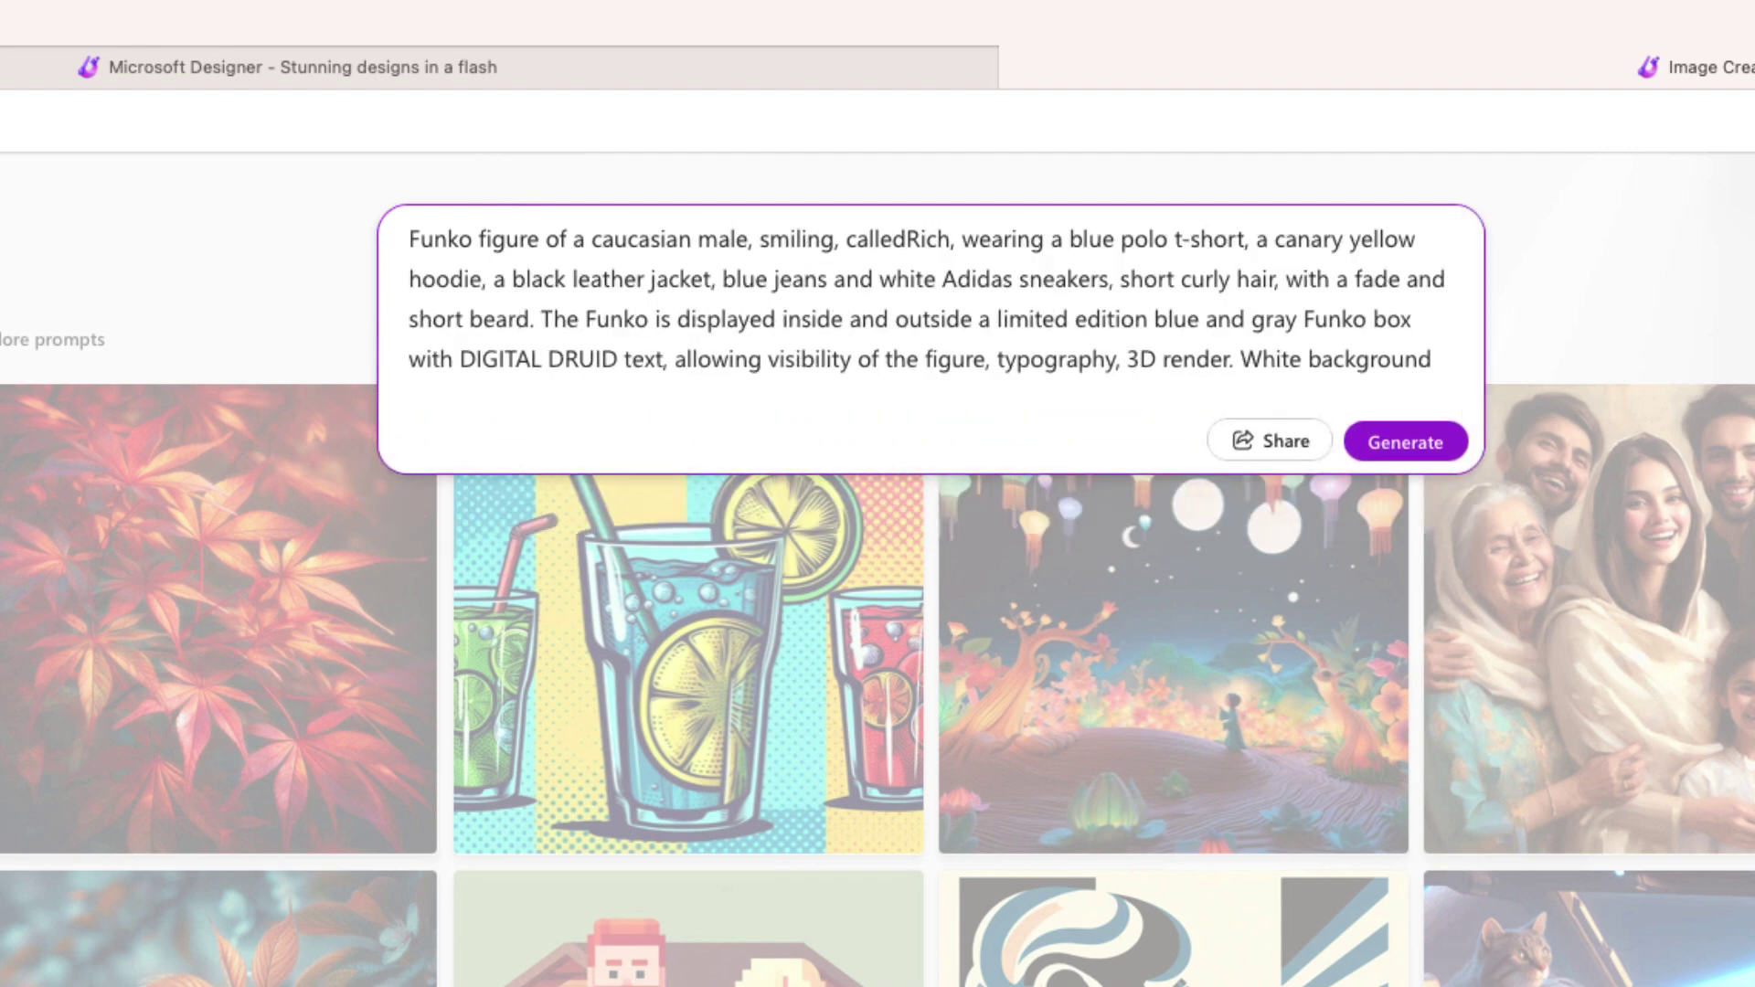
drag(711, 279, 1255, 239)
key(BackSpace)
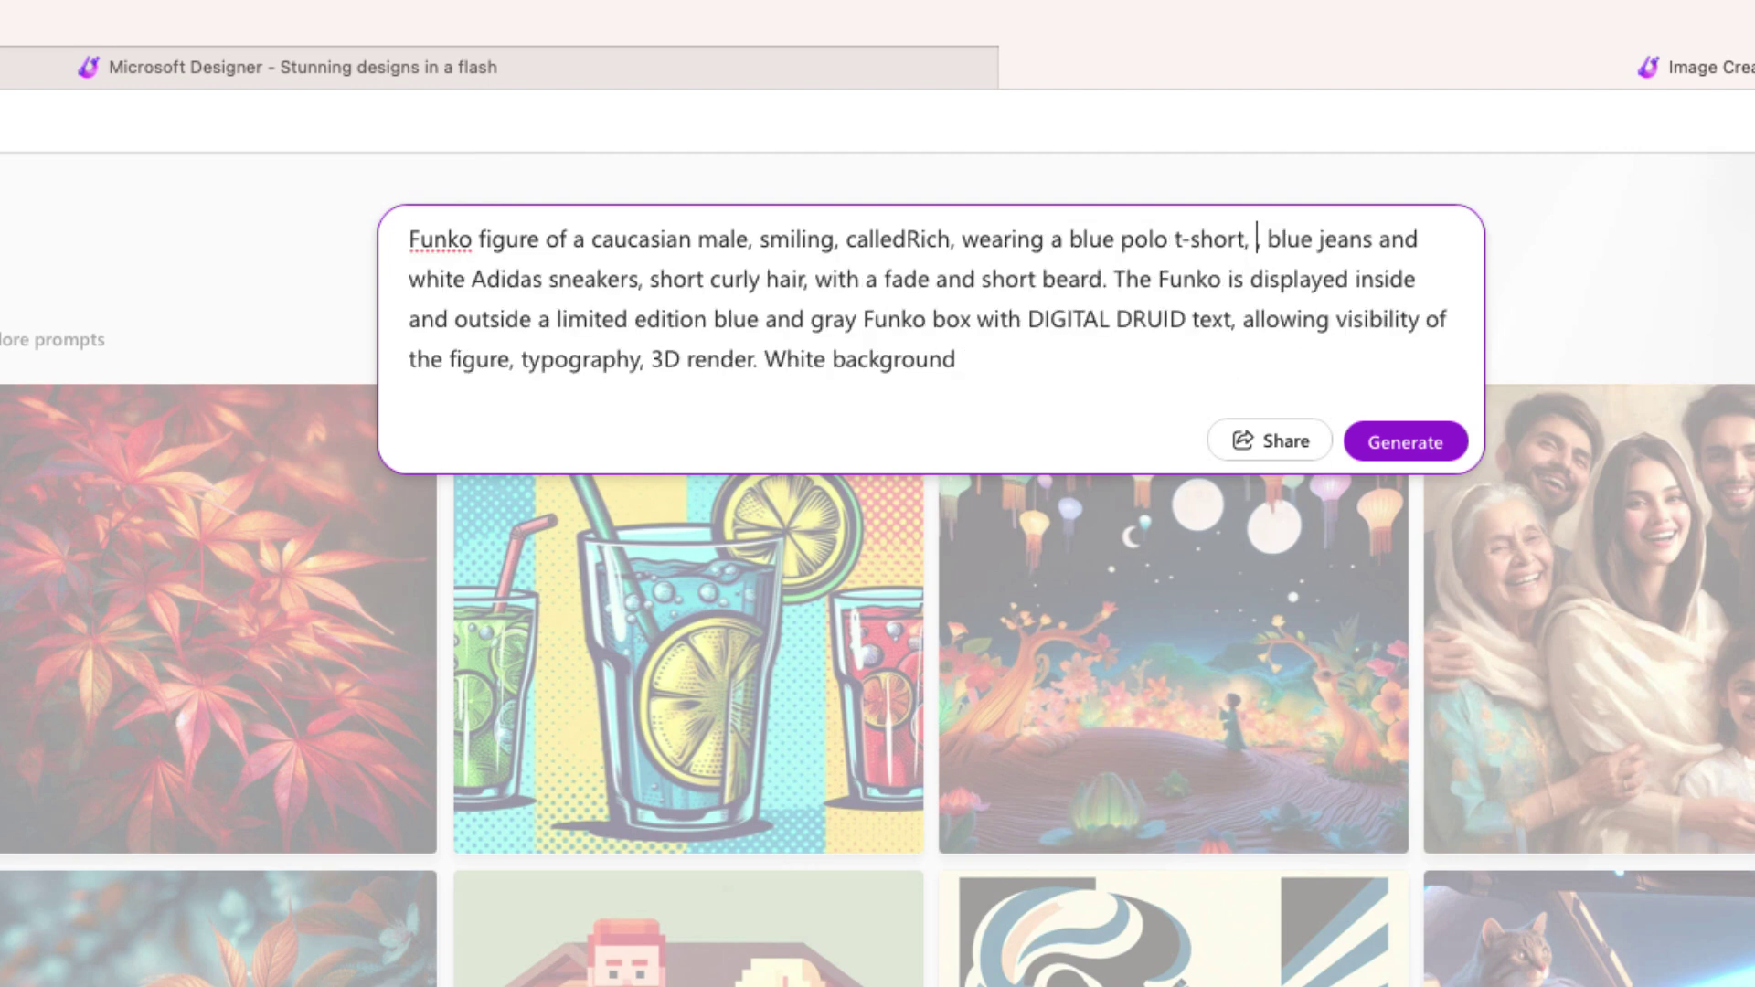
key(BackSpace)
key(BackSpace)
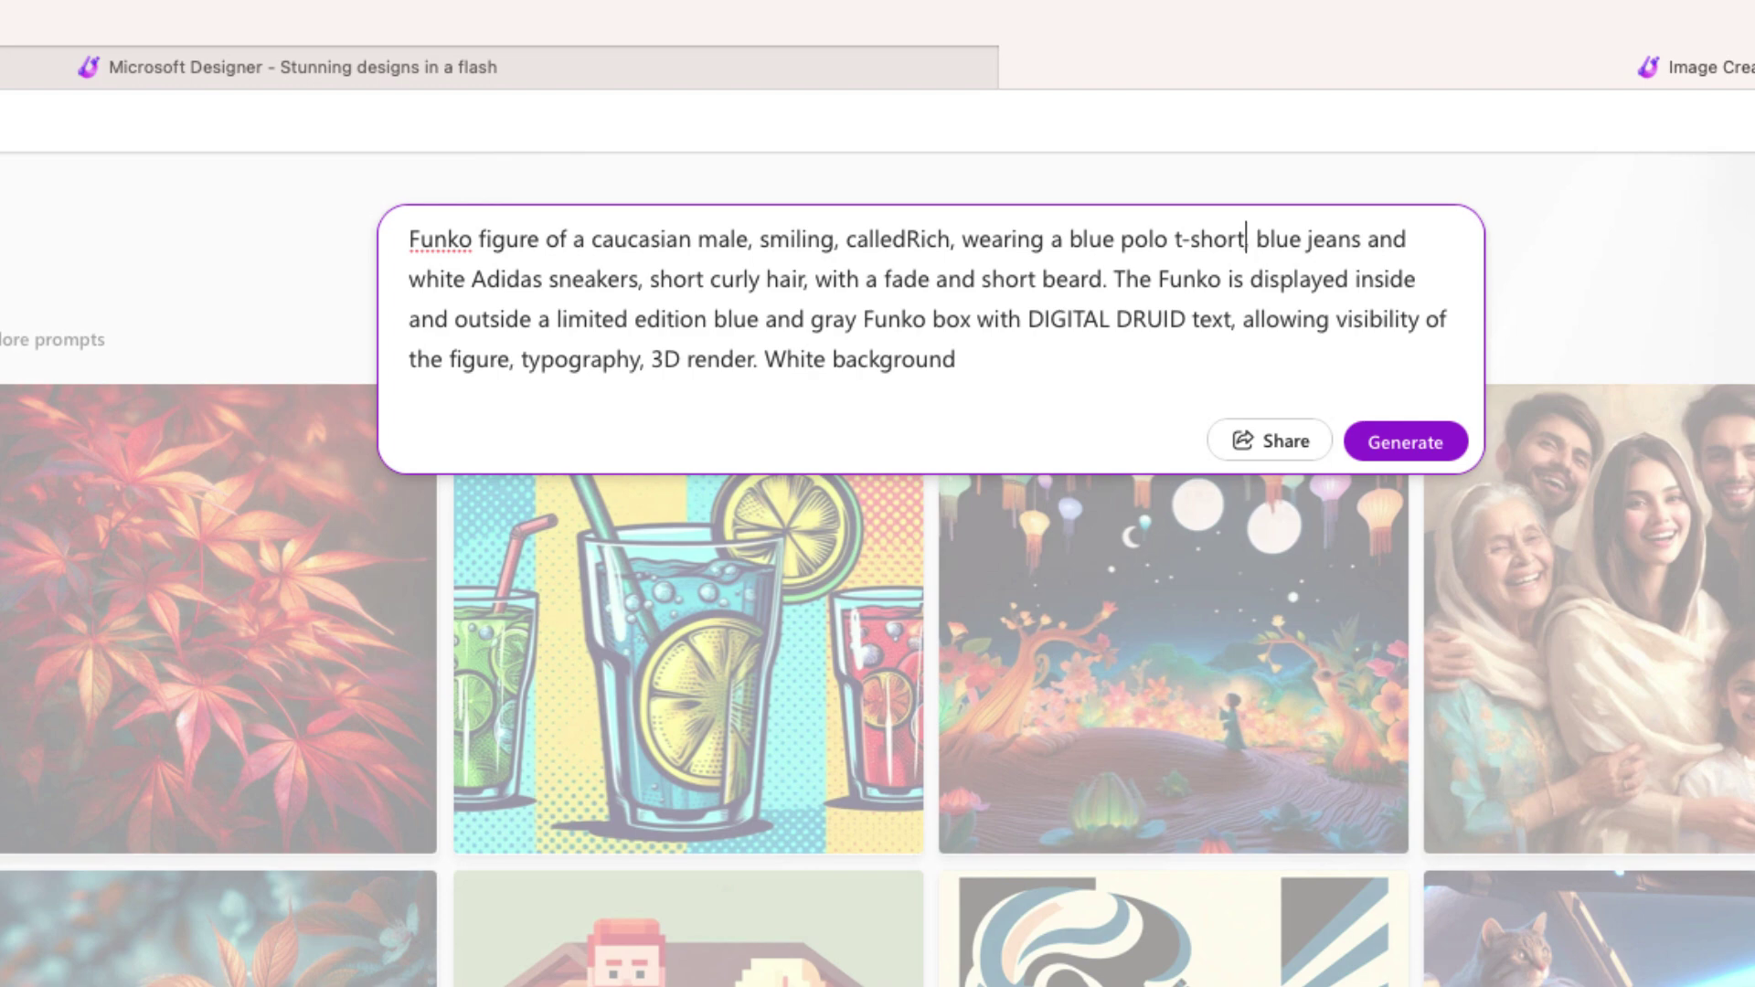
key(Escape)
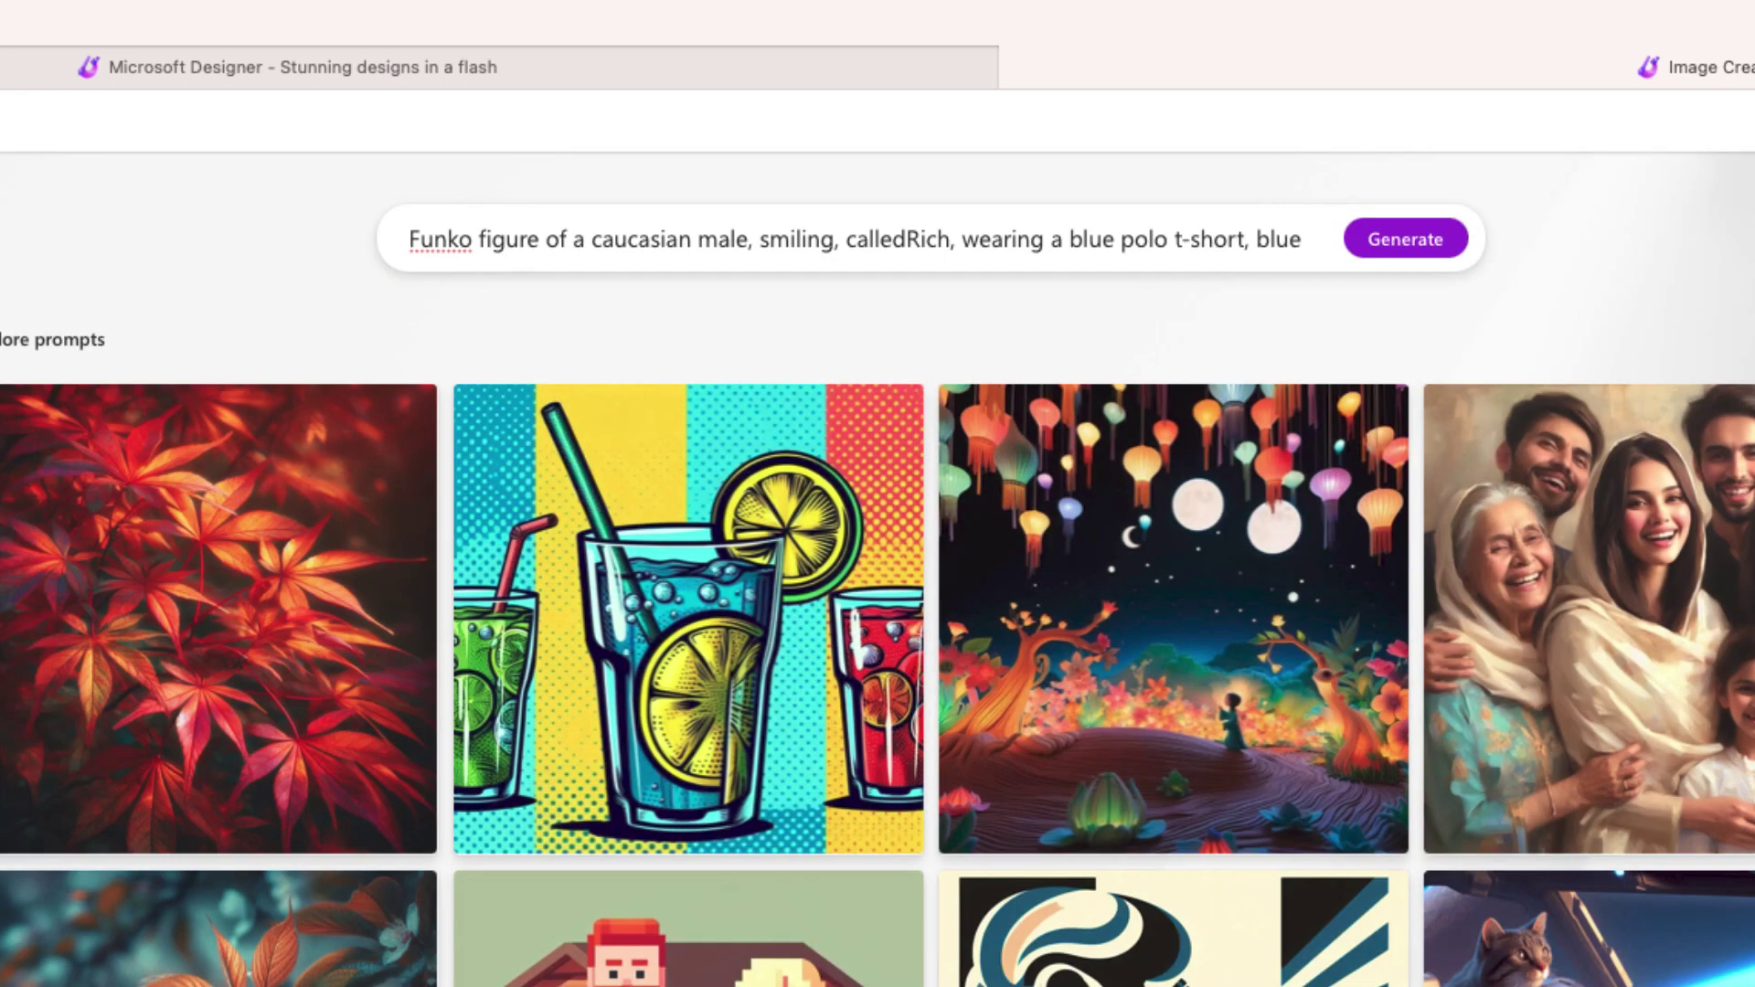
- Submit the customised Funko prompt to generate the figure images
key(Return)
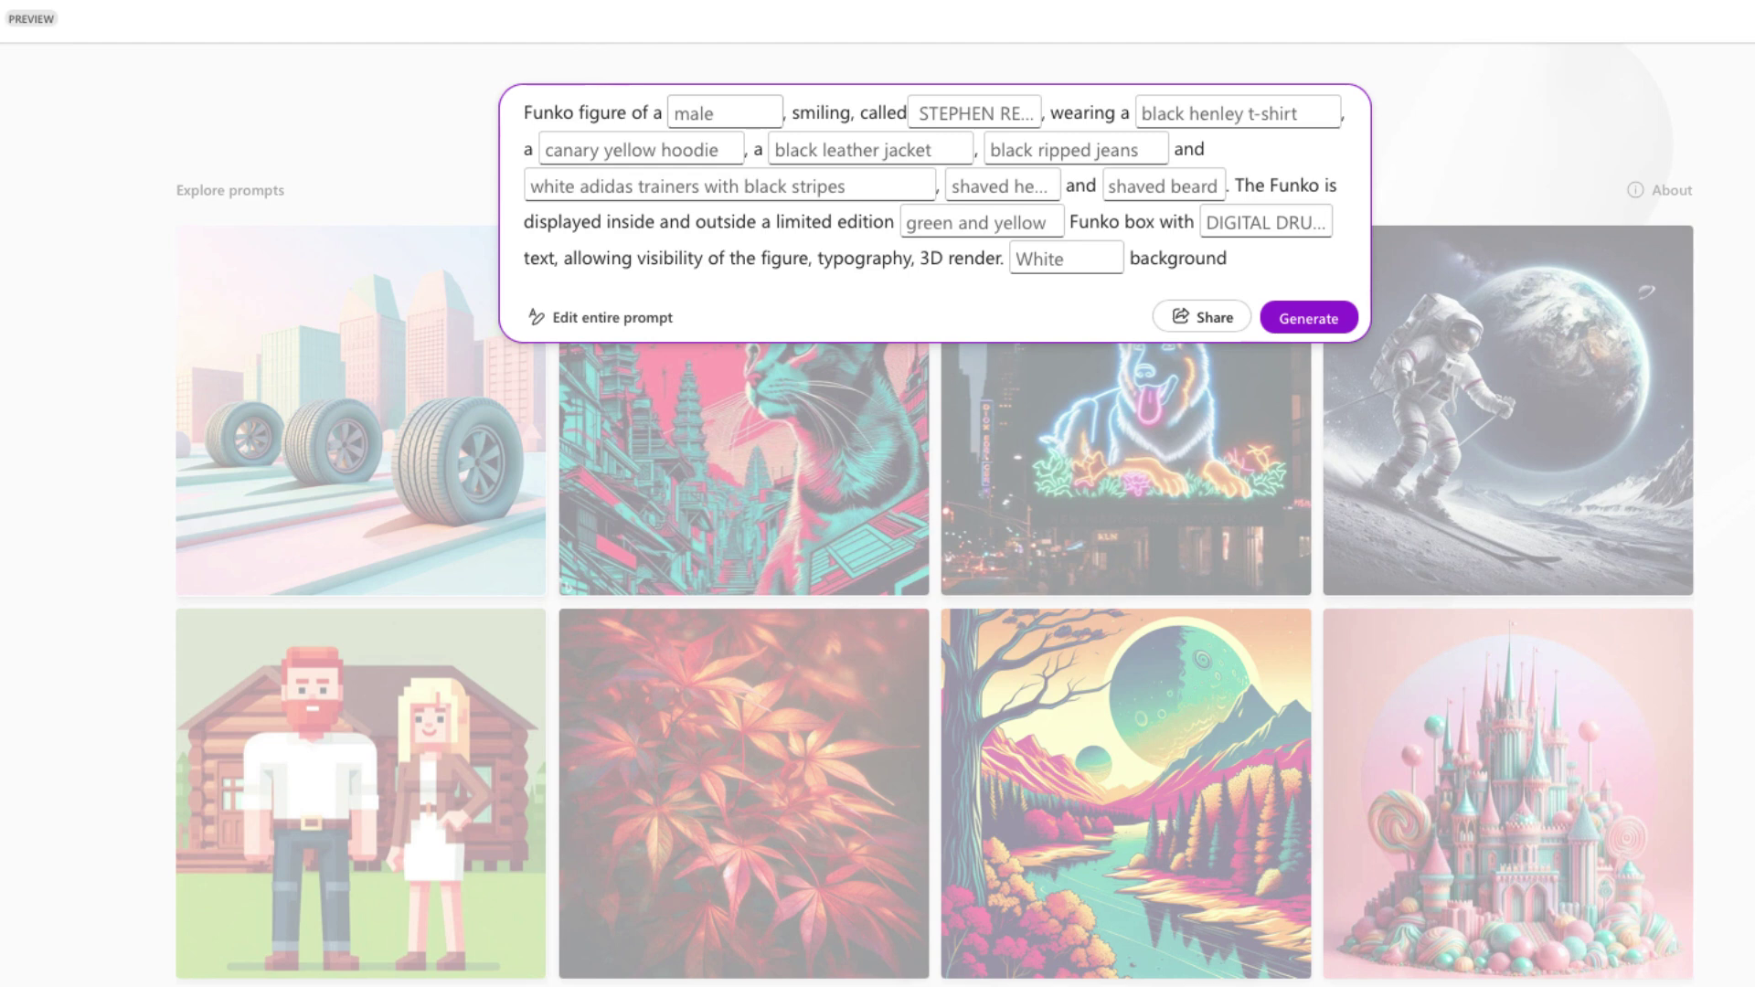
- Enter the figure's name, black Tesla t-shirt, black leather jacket, blue jeans and black air jordans
key(Tab)
text(Elon Musk)
key(Tab)
text(black Tesla t-shorit)
key(Tab)
key(Tab)
text(black leather jacket)
key(Tab)
text(blue jeans)
key(Tab)
text(black air jordans)
key(Tab)
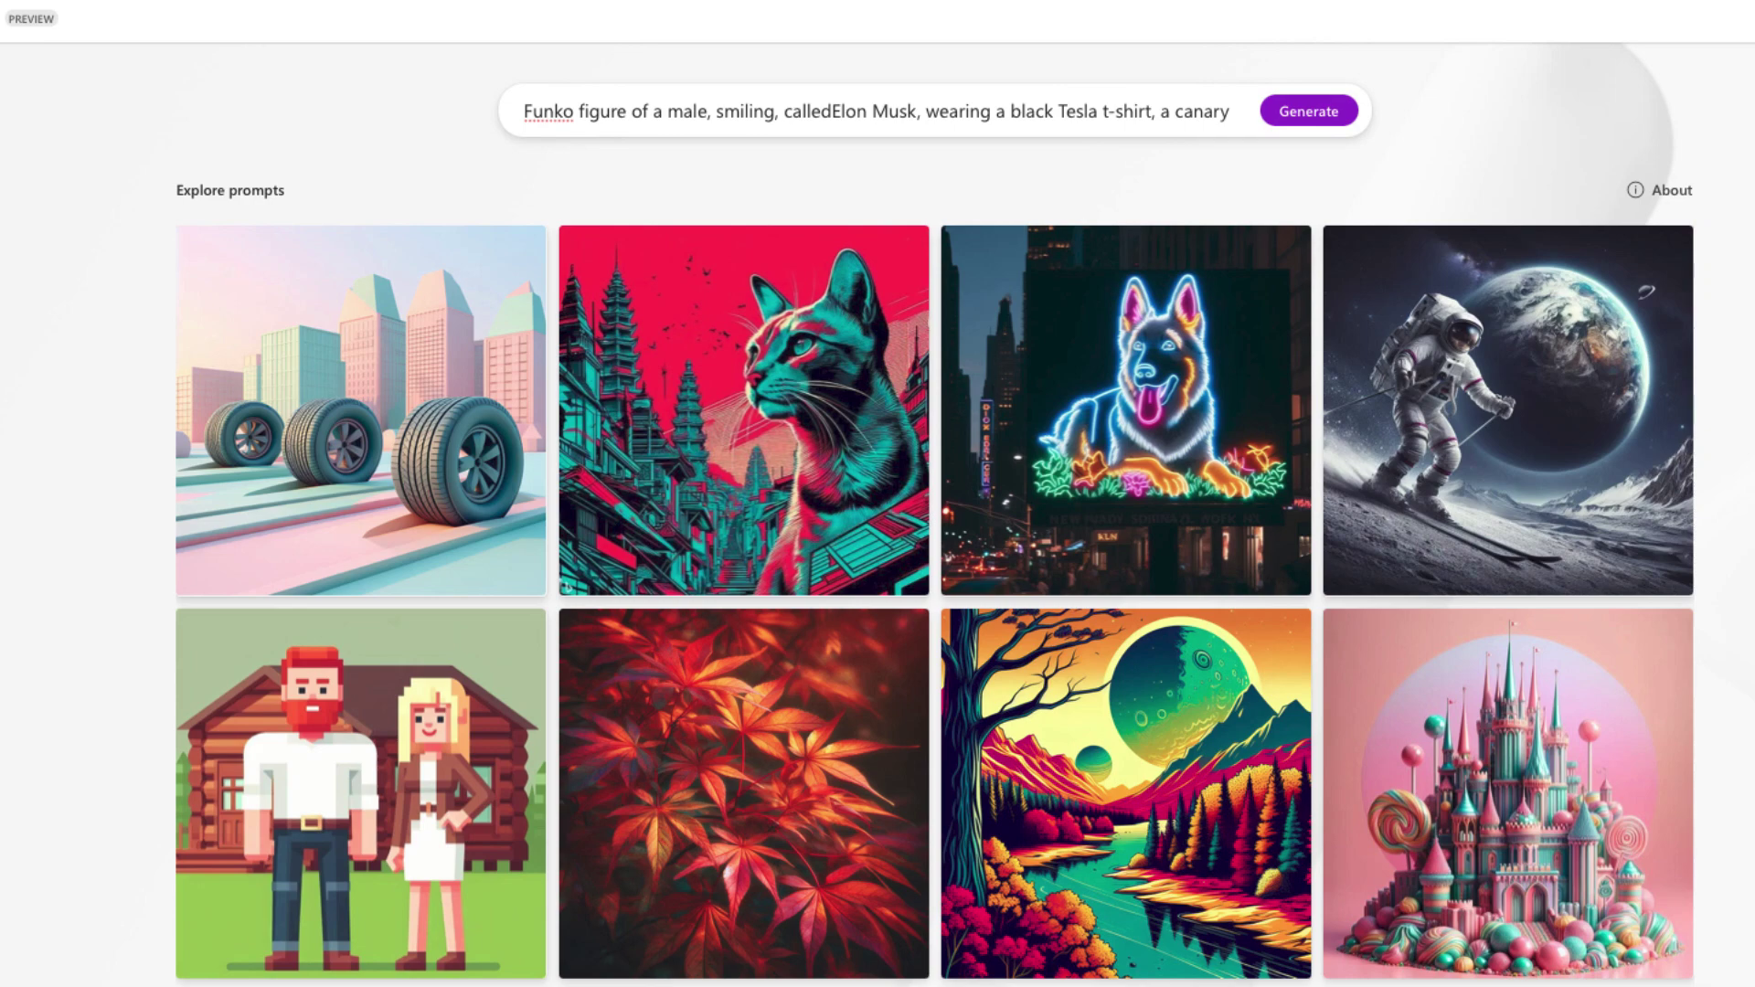
- After the blocked generation, change the figure's surname to X and resubmit until images generate
key(Return)
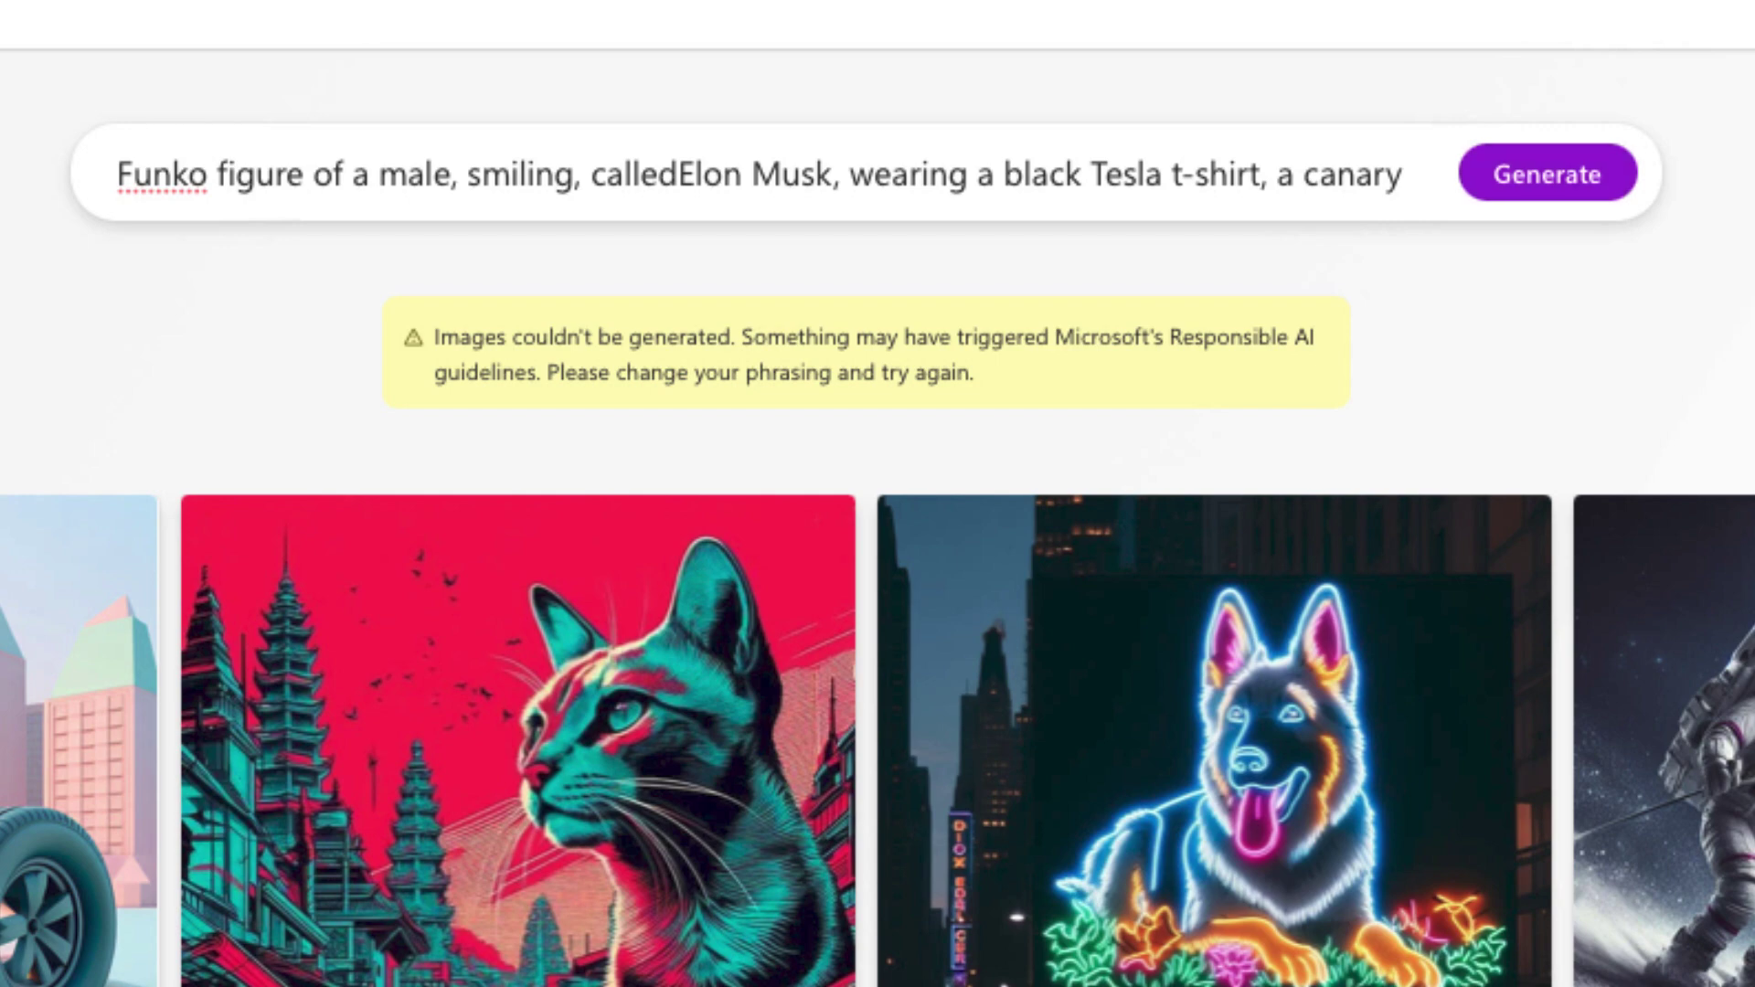
drag(832, 174, 752, 174)
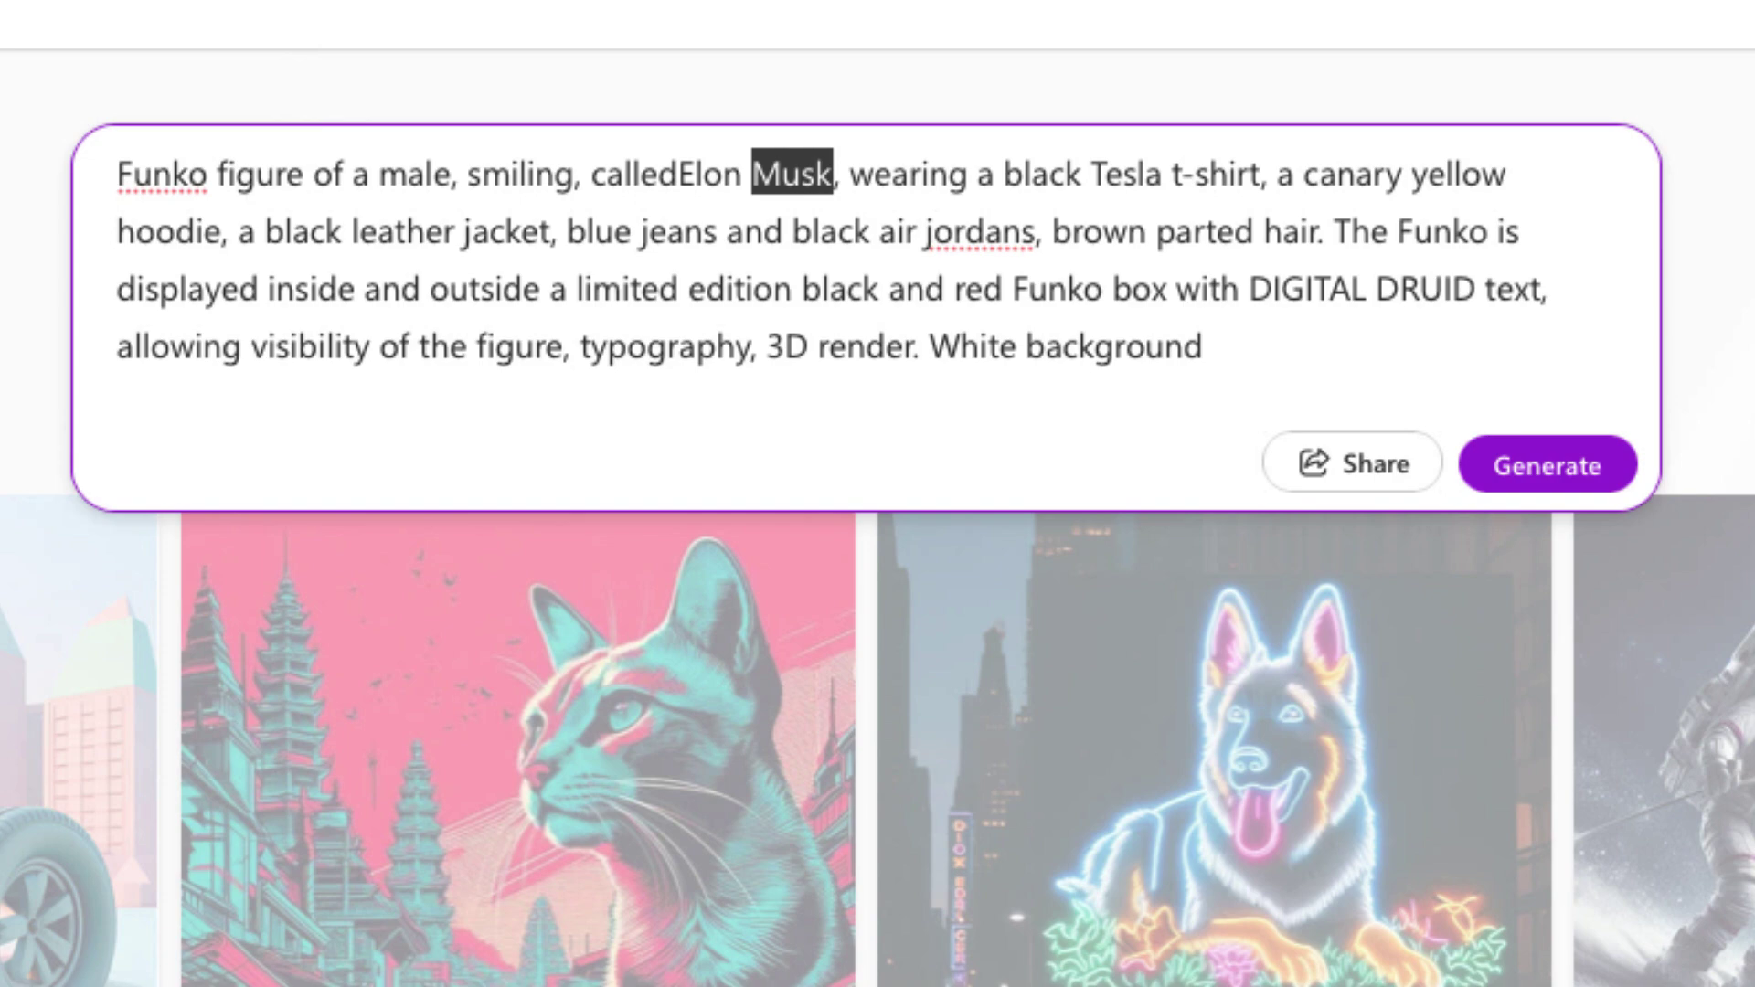
text(X)
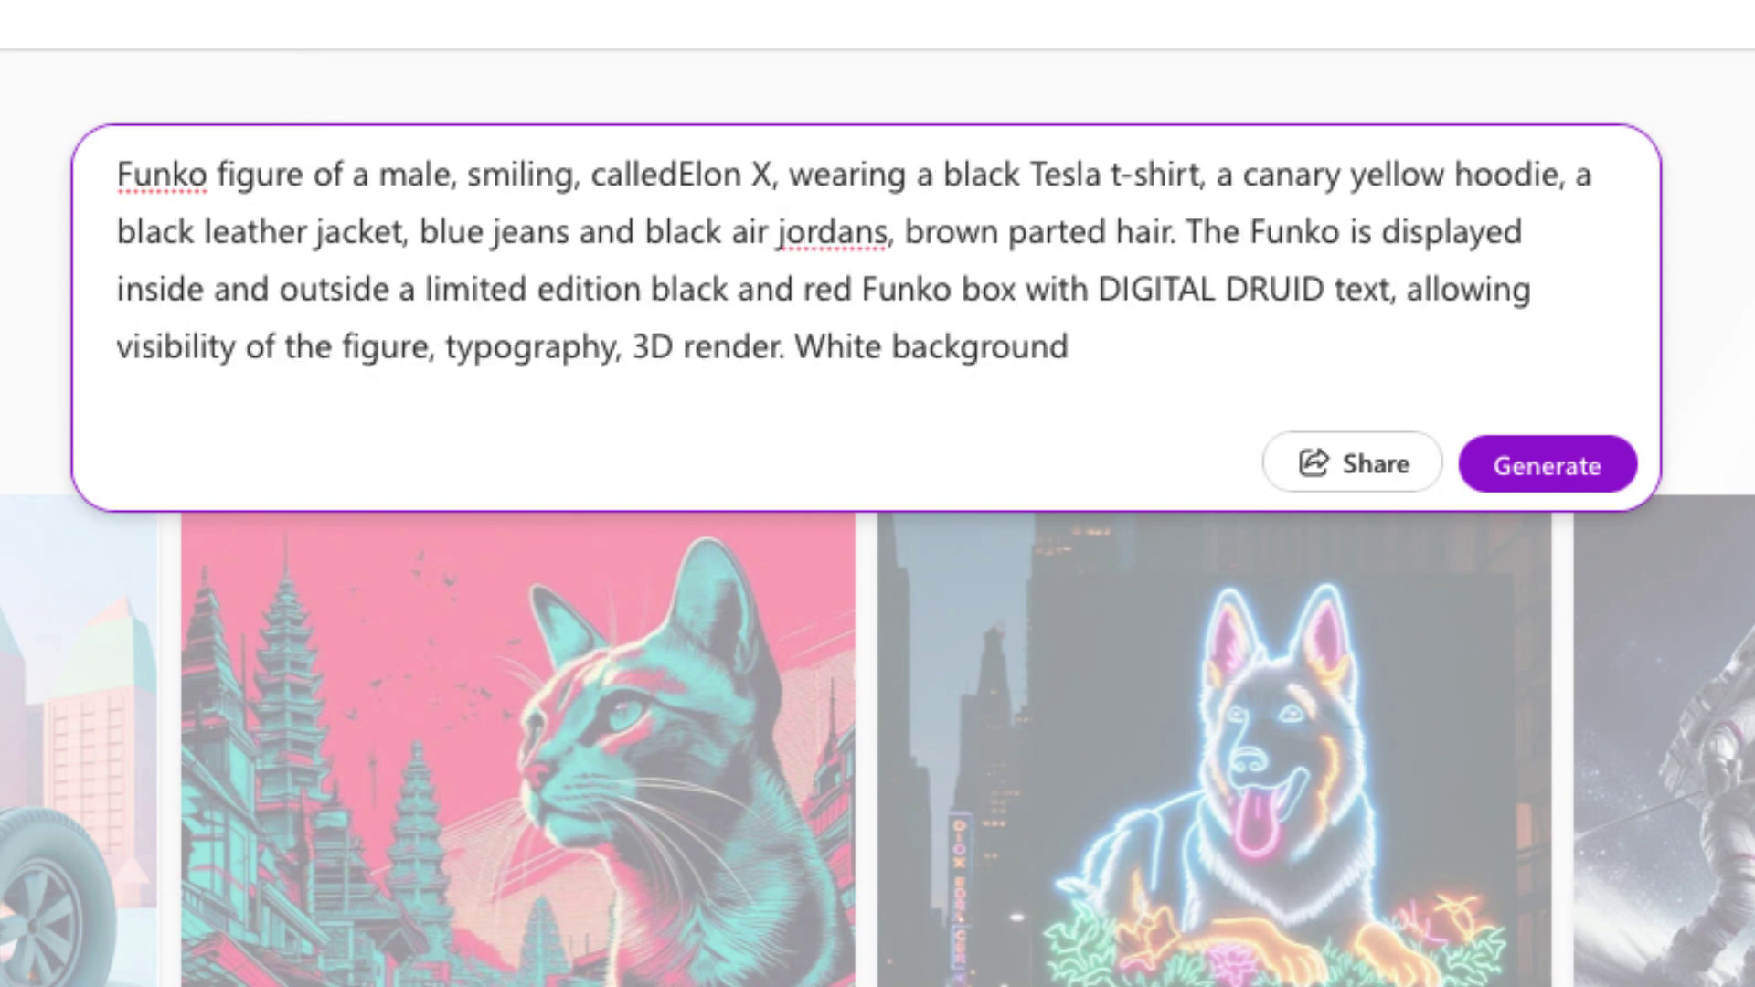
key(Return)
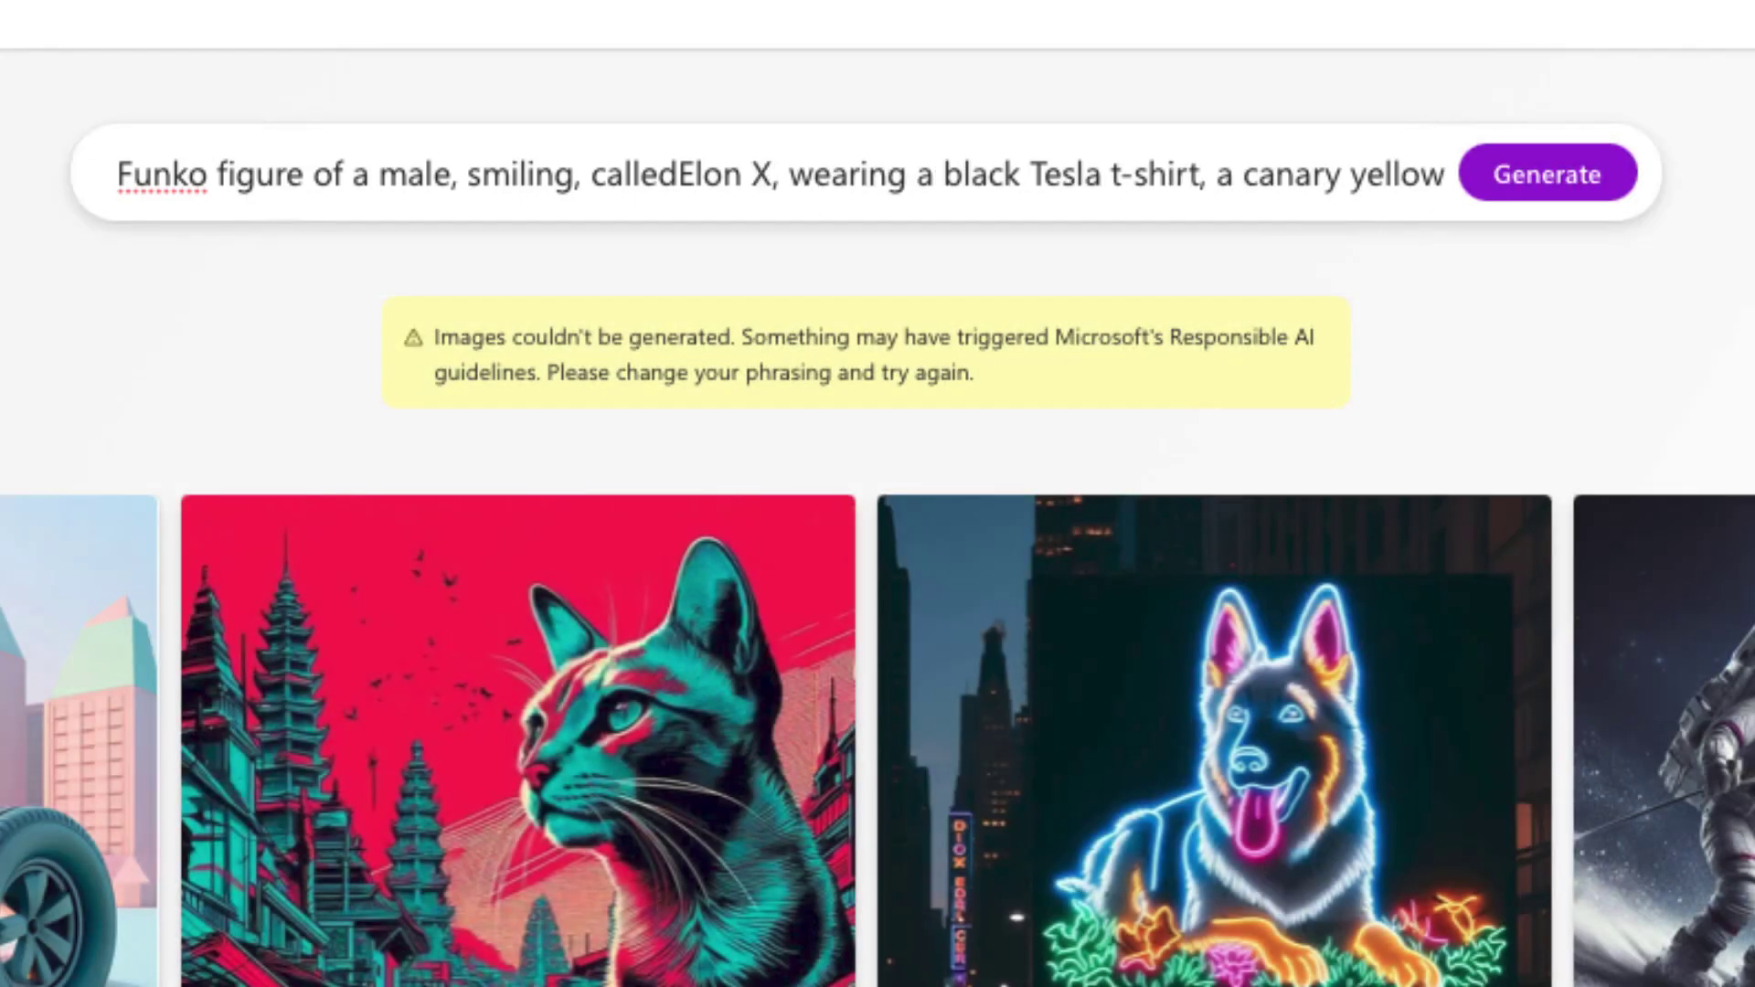
key(Return)
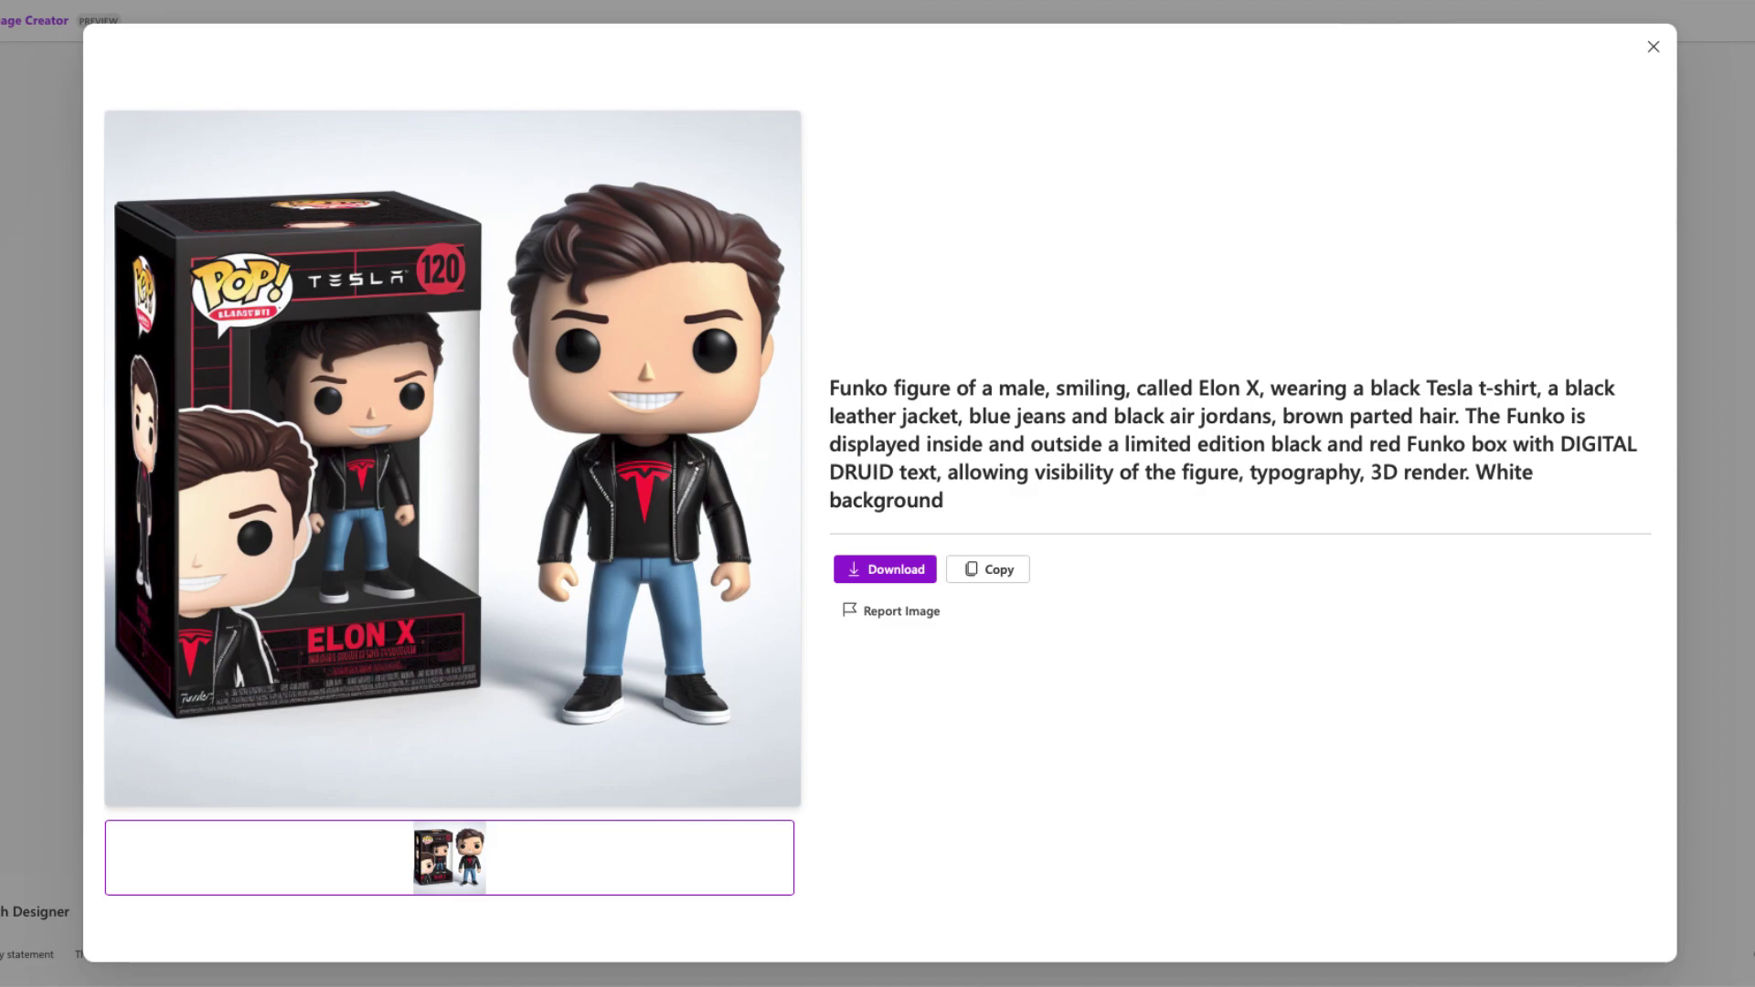
- Close the first image's details and open the second generated Funko figure
click(1652, 46)
click(1028, 346)
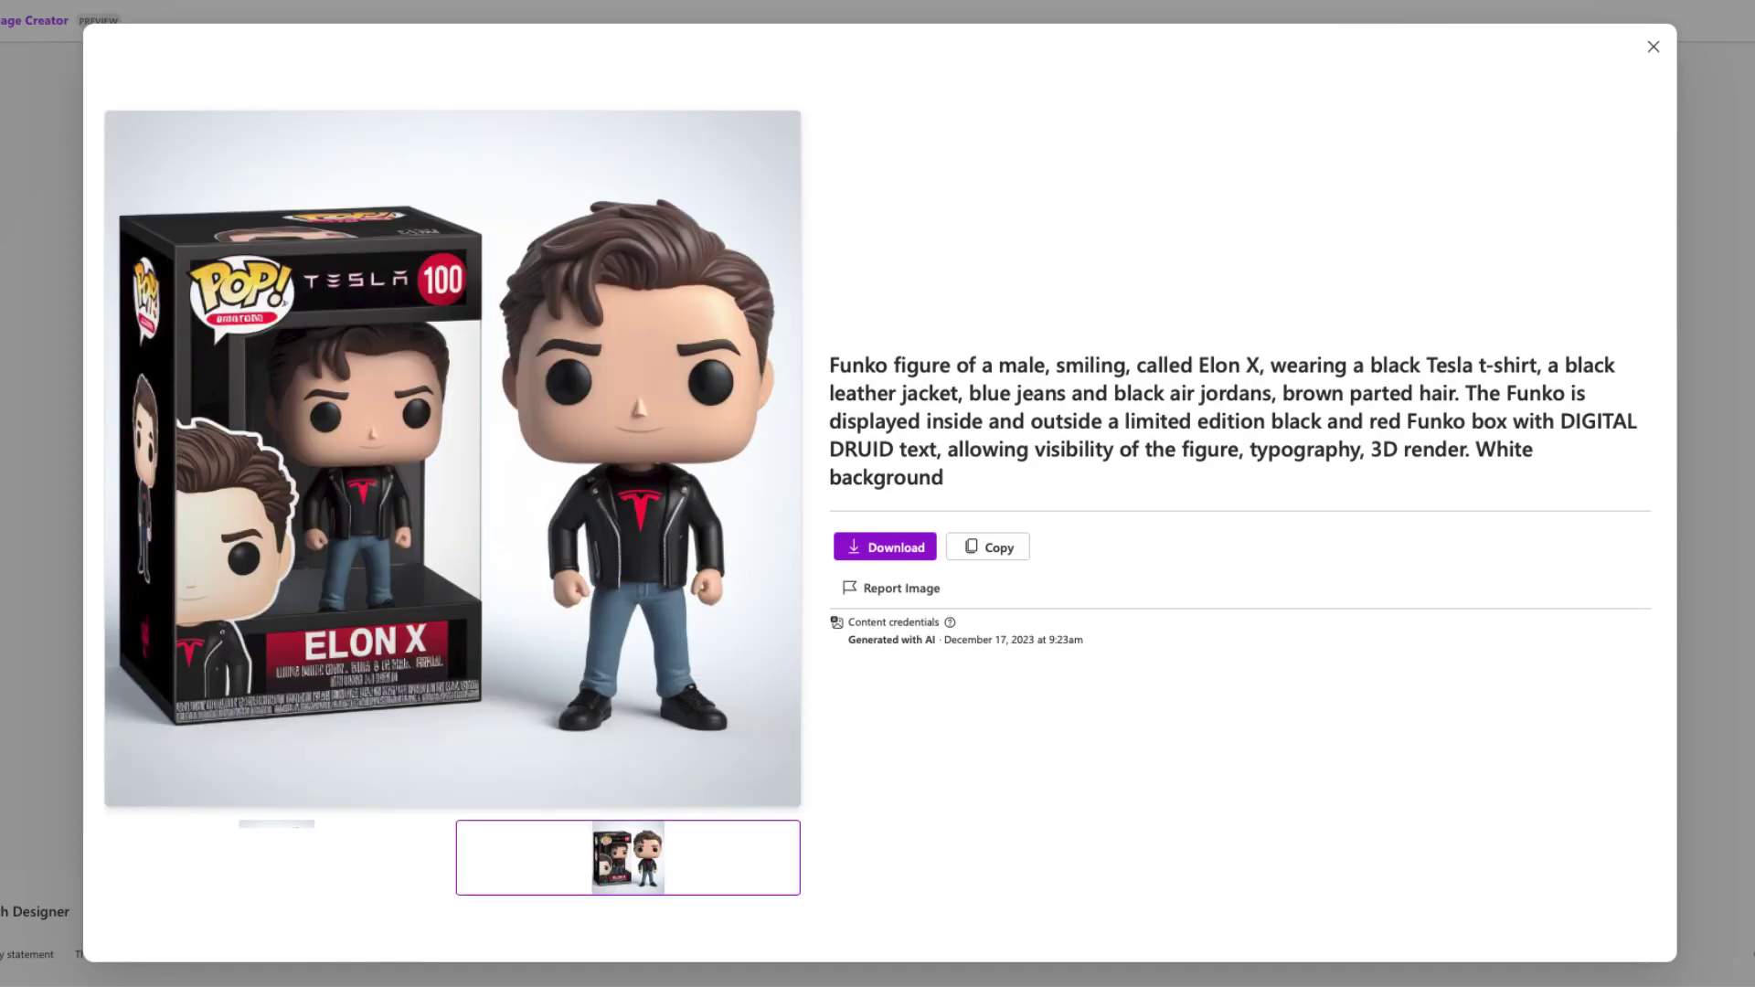